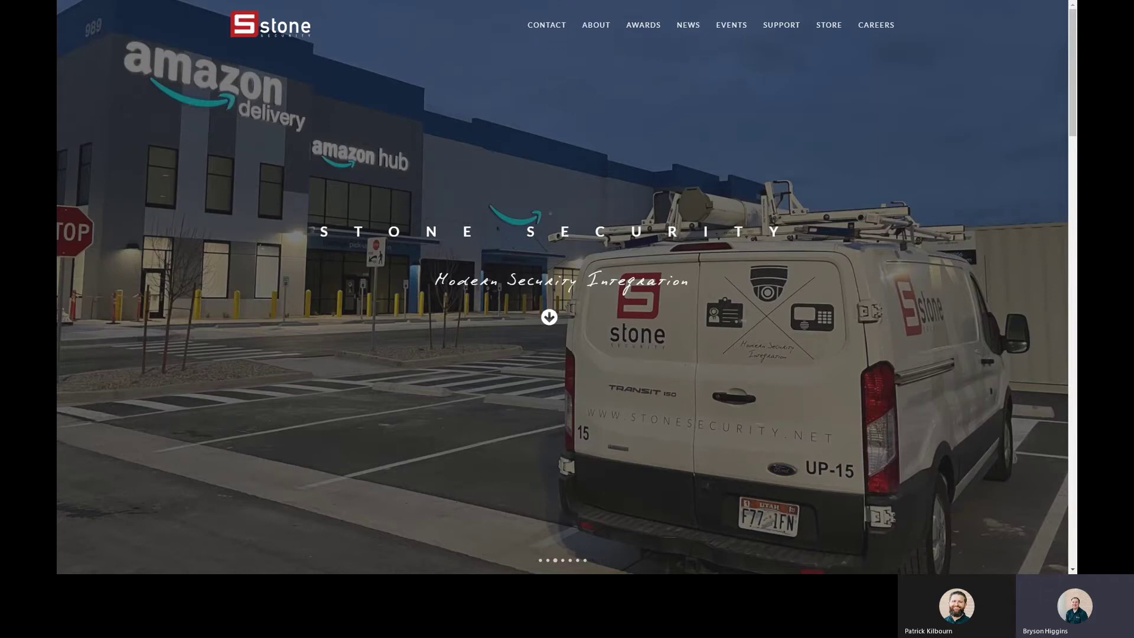
Switch to Smart Client's Live Warehouse view, with all cameras streaming including the Warehouse PTZ.
key(alt+Tab)
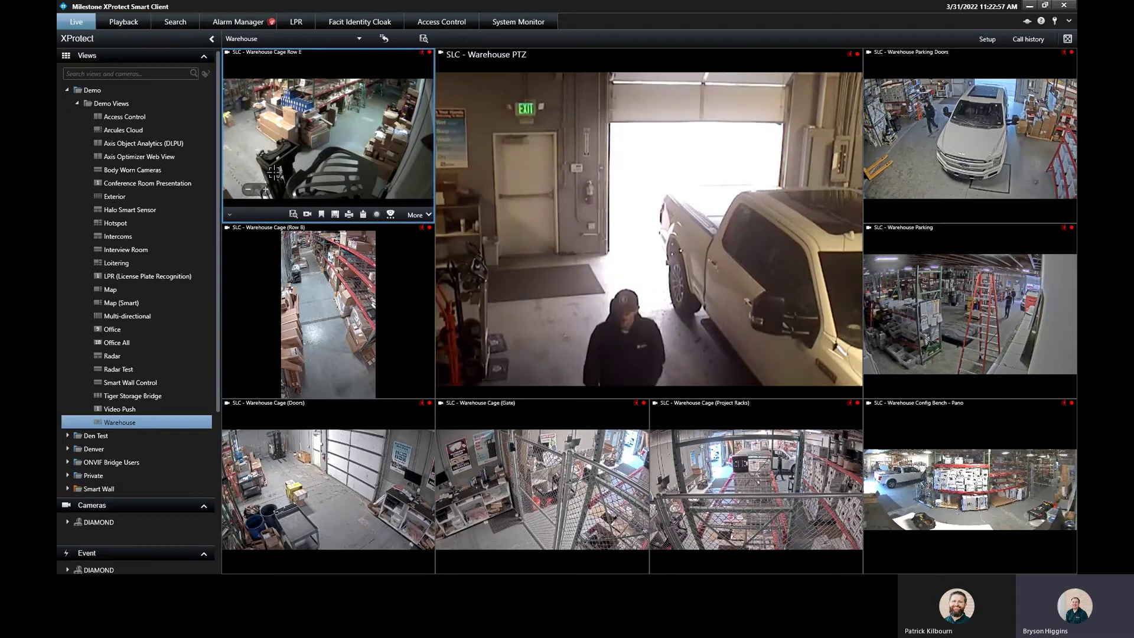
mouse_move(811, 266)
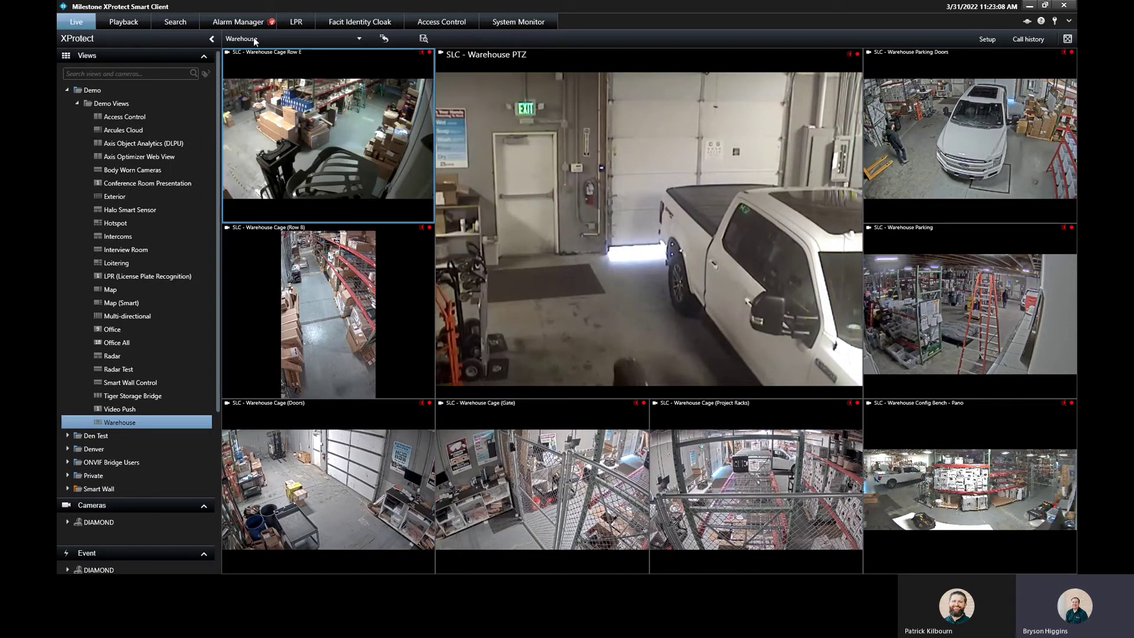
mouse_move(343, 111)
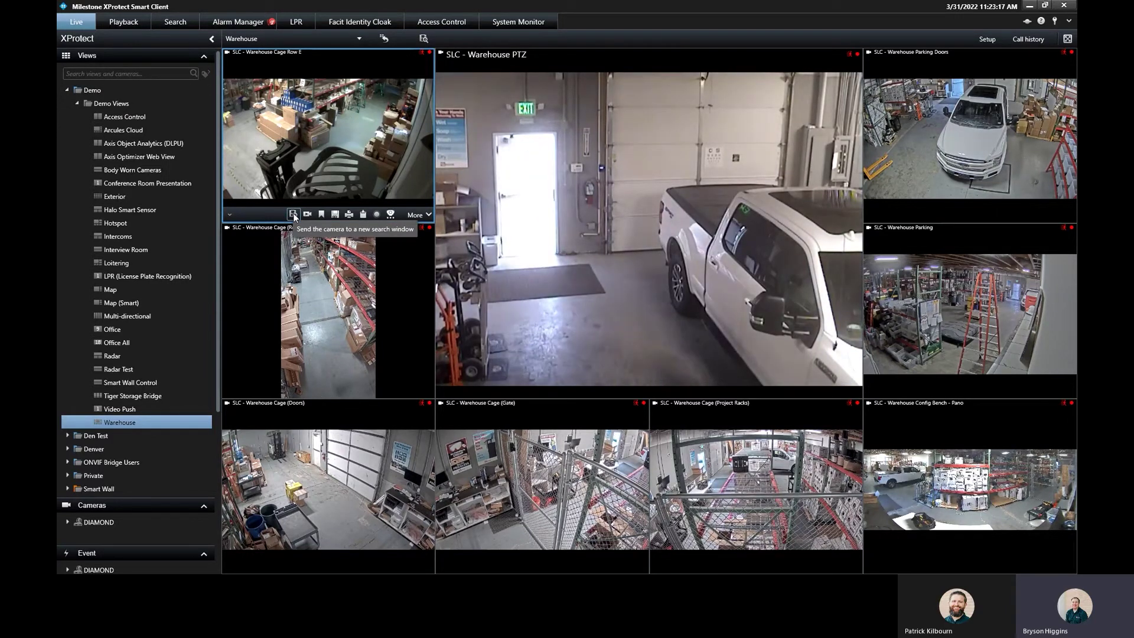
mouse_move(698, 395)
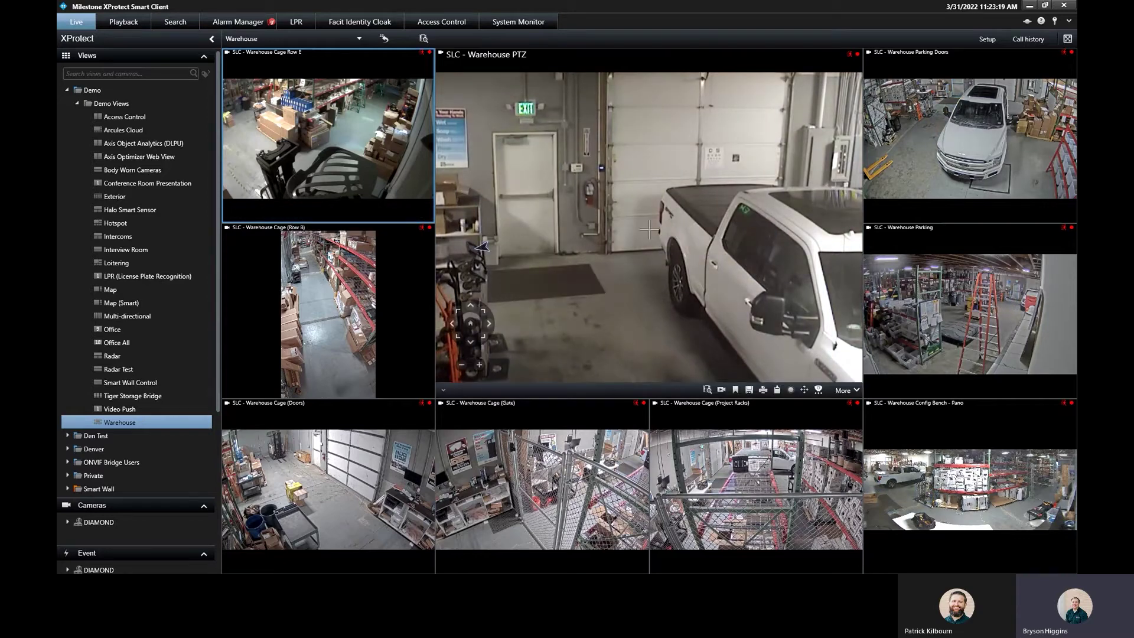
Send the Warehouse PTZ camera to a new search with a custom 9:24–11:24 AM interval on 3/31/2022.
click(707, 389)
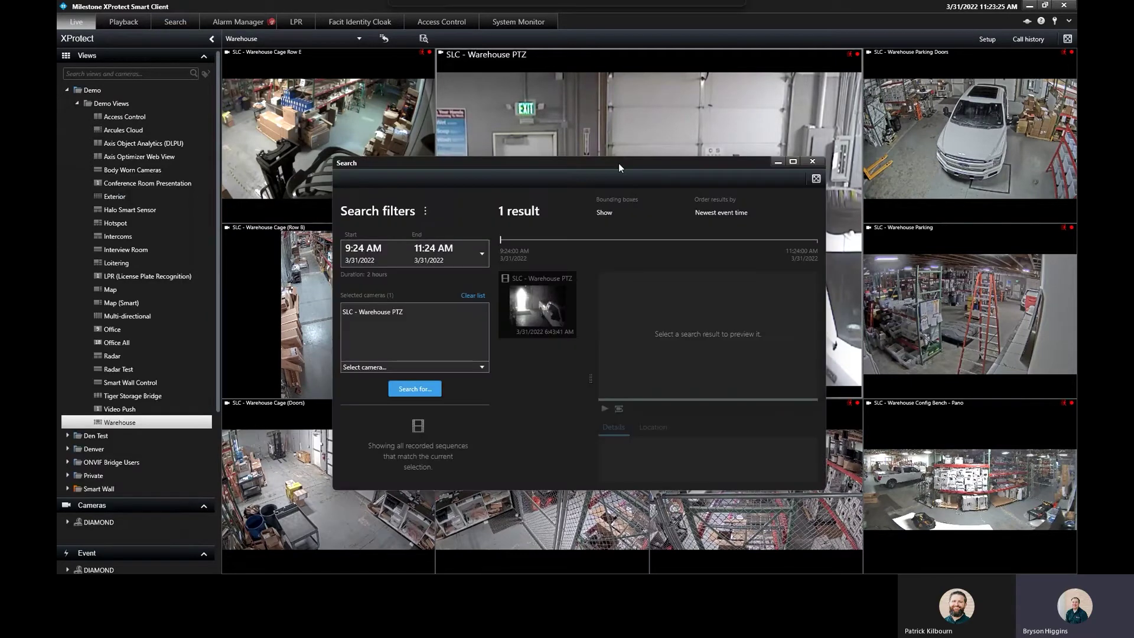
drag(619, 163, 582, 148)
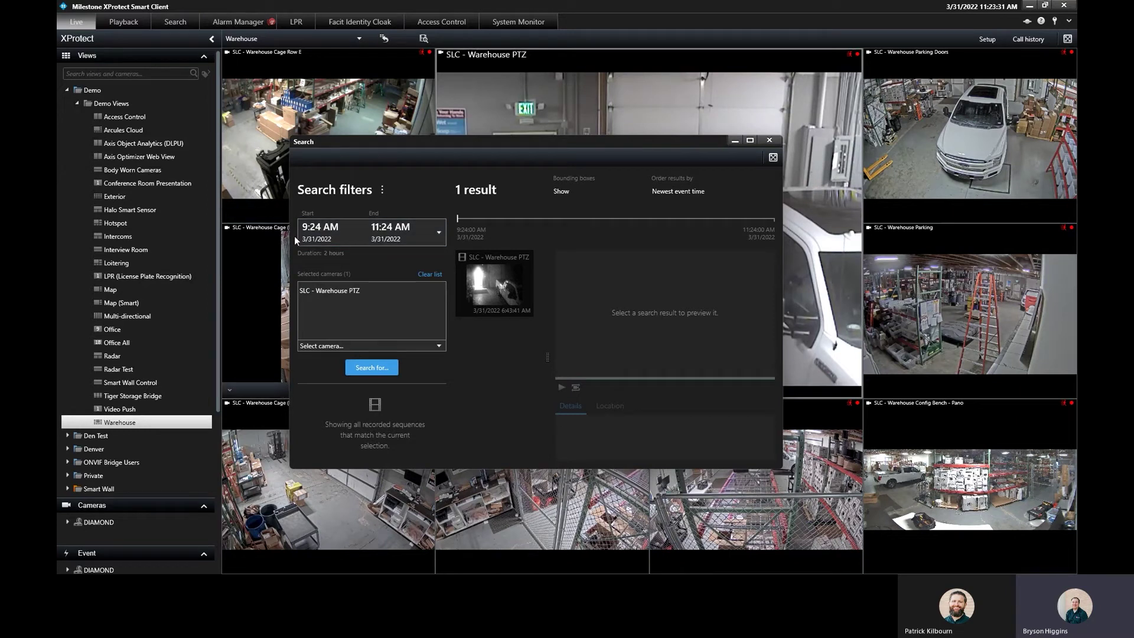
click(353, 231)
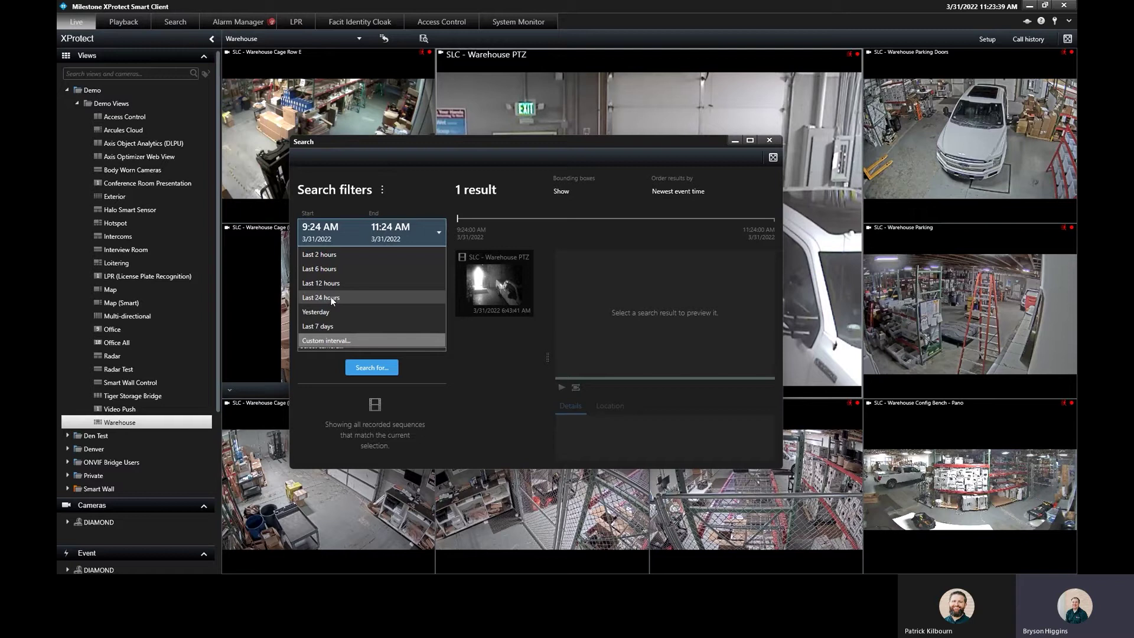
click(333, 342)
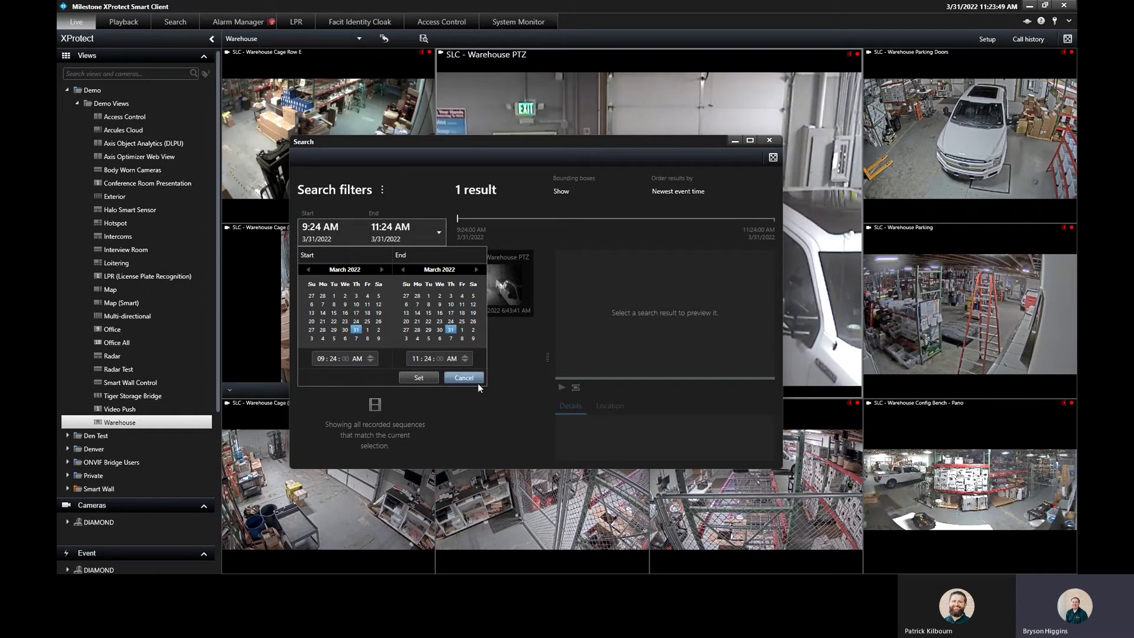
click(431, 377)
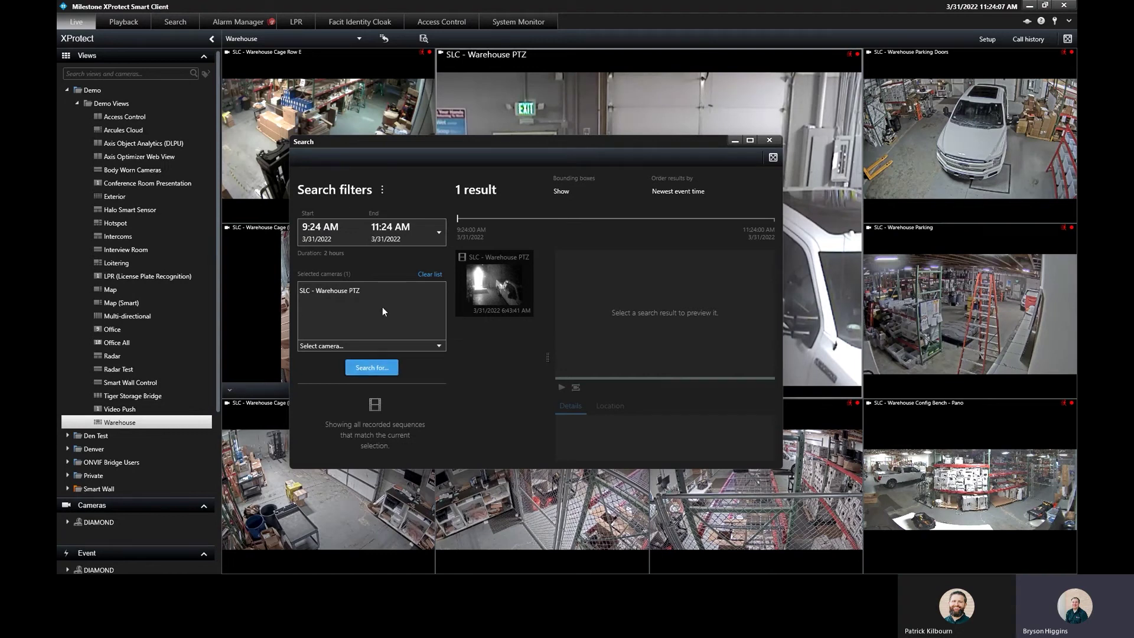
Run a new Motion search on the Warehouse PTZ camera, returning 36 results.
click(369, 368)
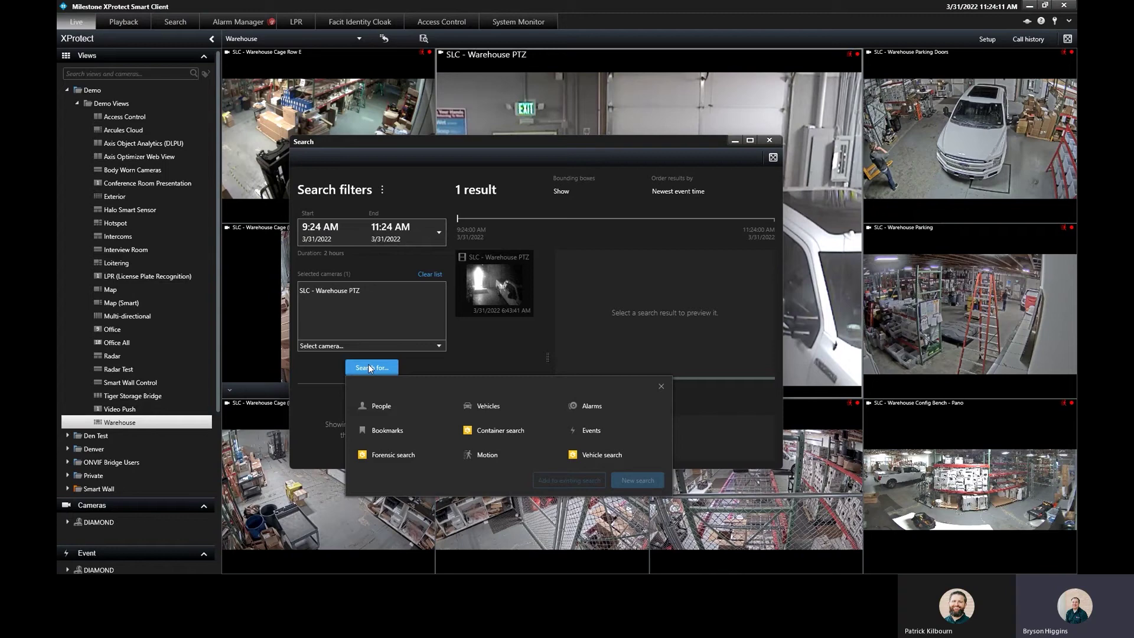
click(483, 454)
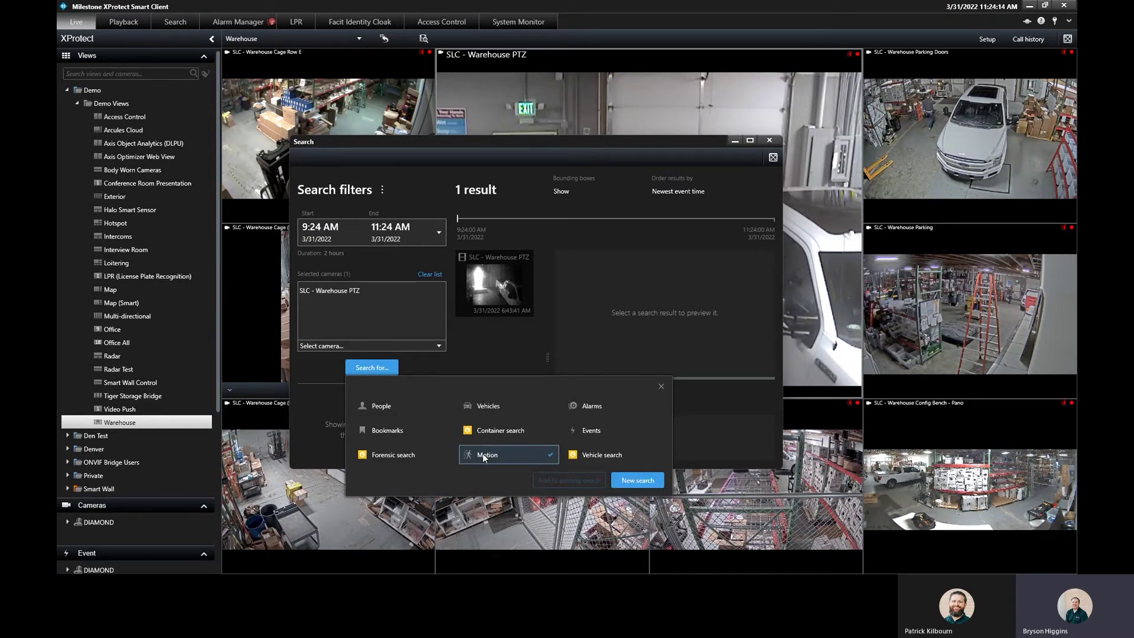
click(638, 480)
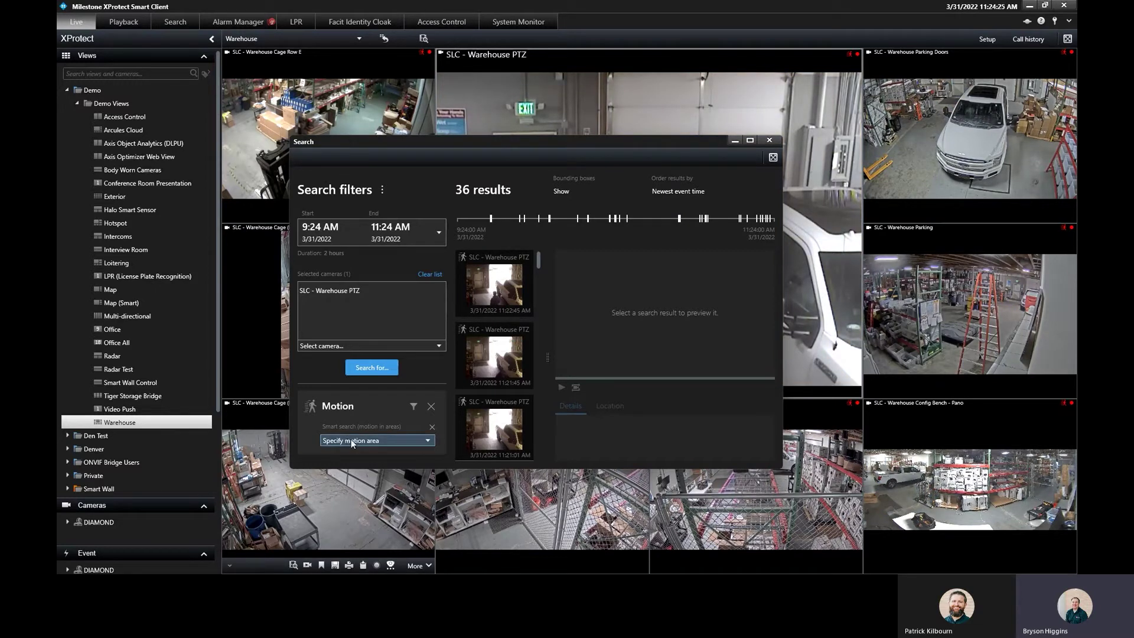
Draw a small motion area near the warehouse door, narrowing the search to 40 results.
click(387, 441)
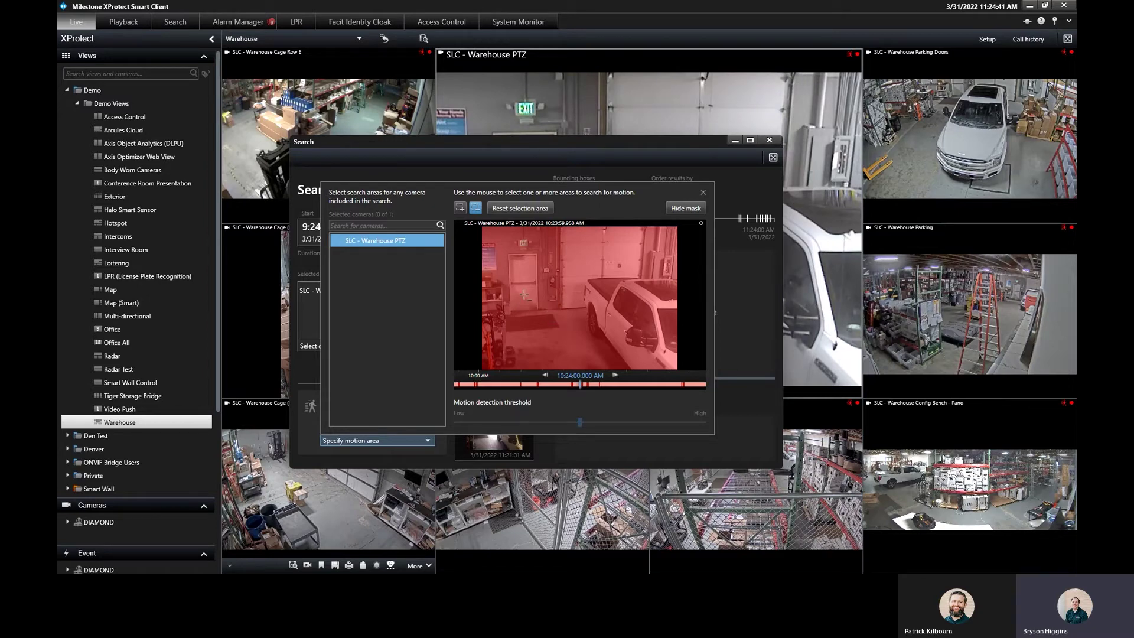
drag(511, 282, 536, 305)
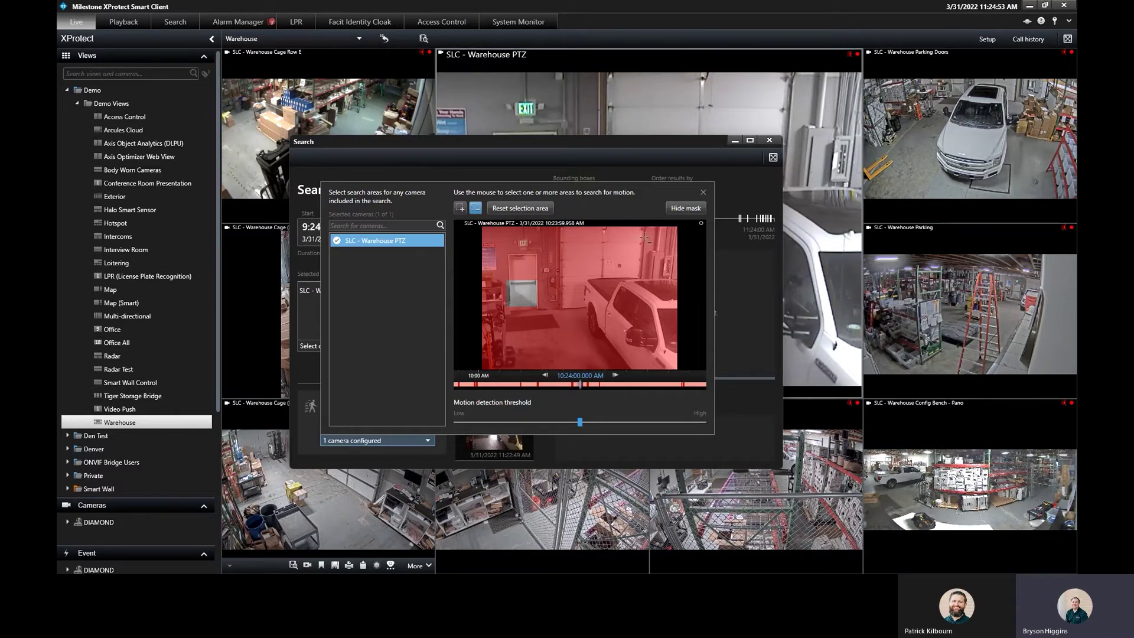
click(703, 193)
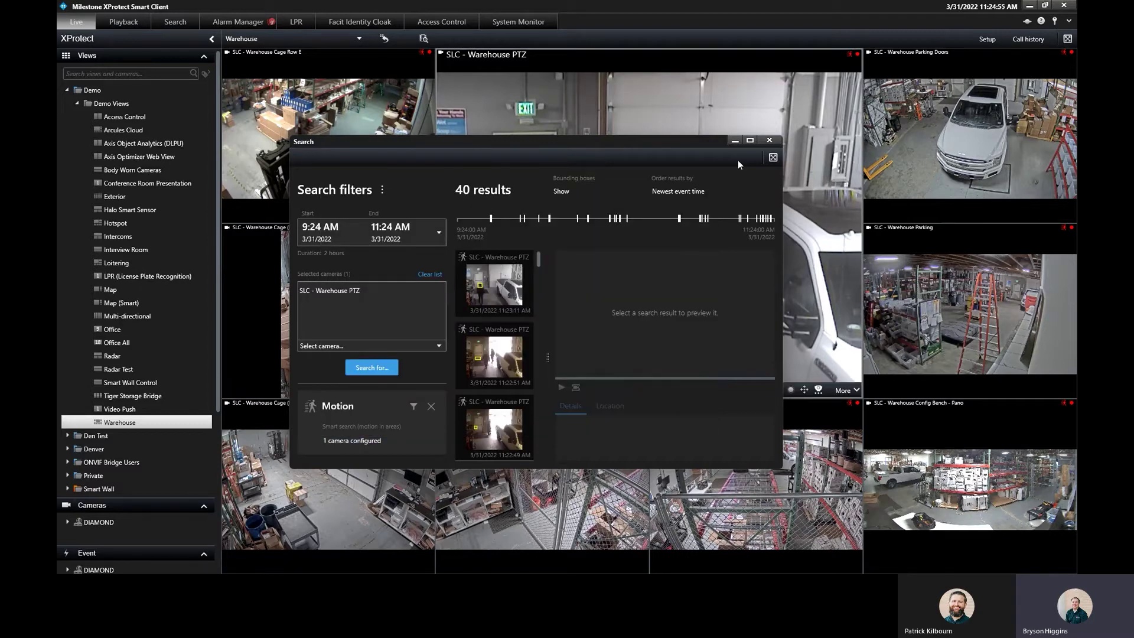
Maximize the search window and preview the 11:11:32, 10:48:38 and 11:23:11 AM motion events.
click(750, 140)
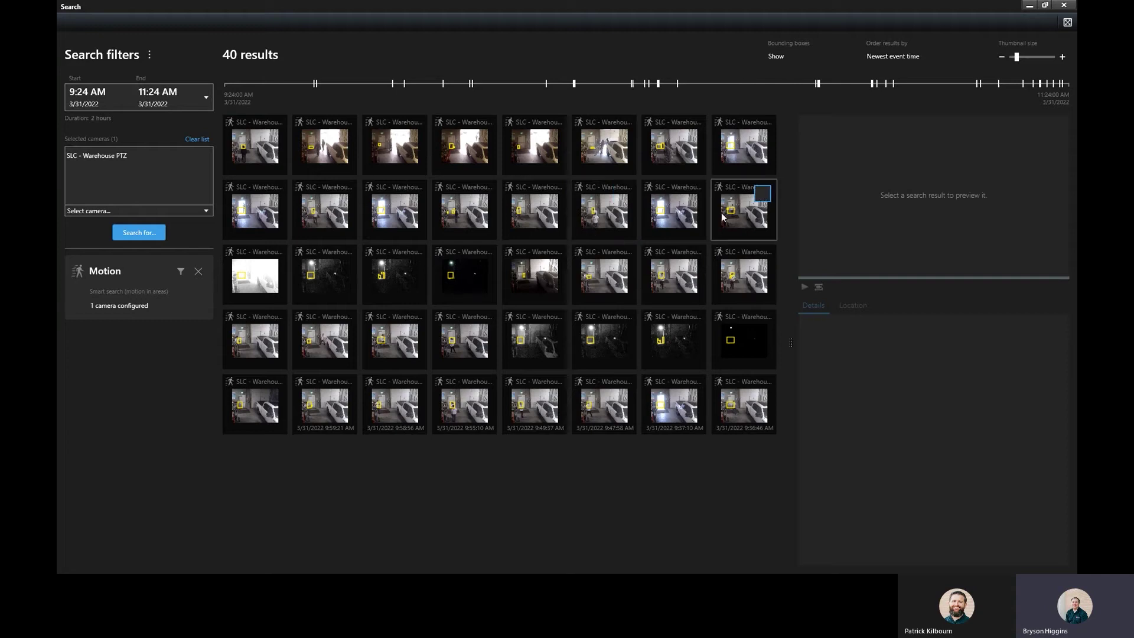
click(398, 214)
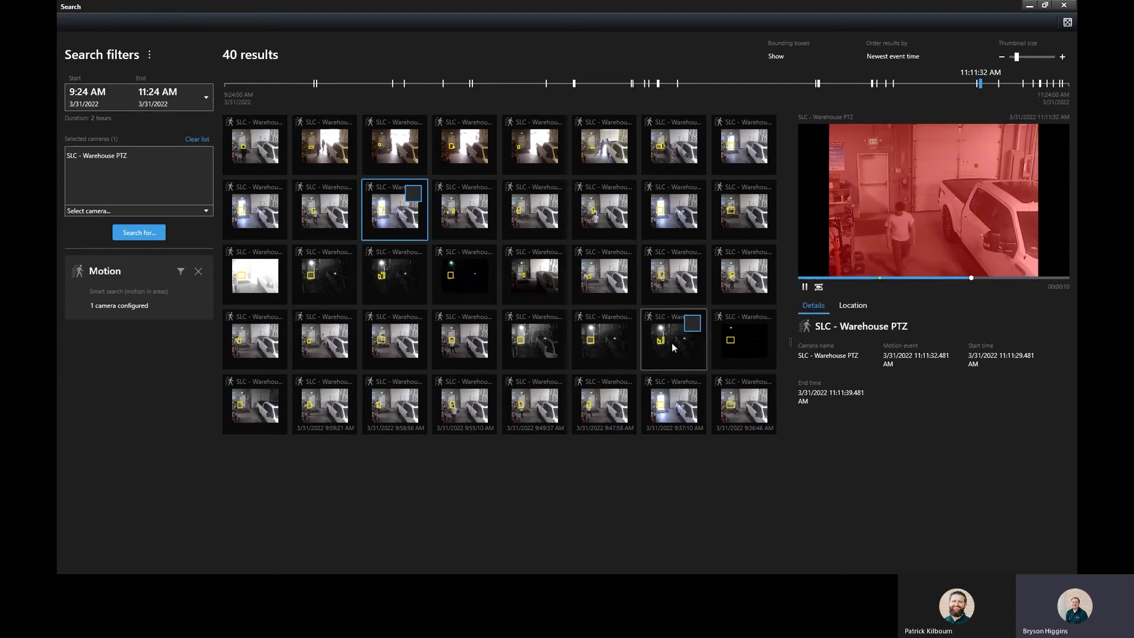
click(316, 267)
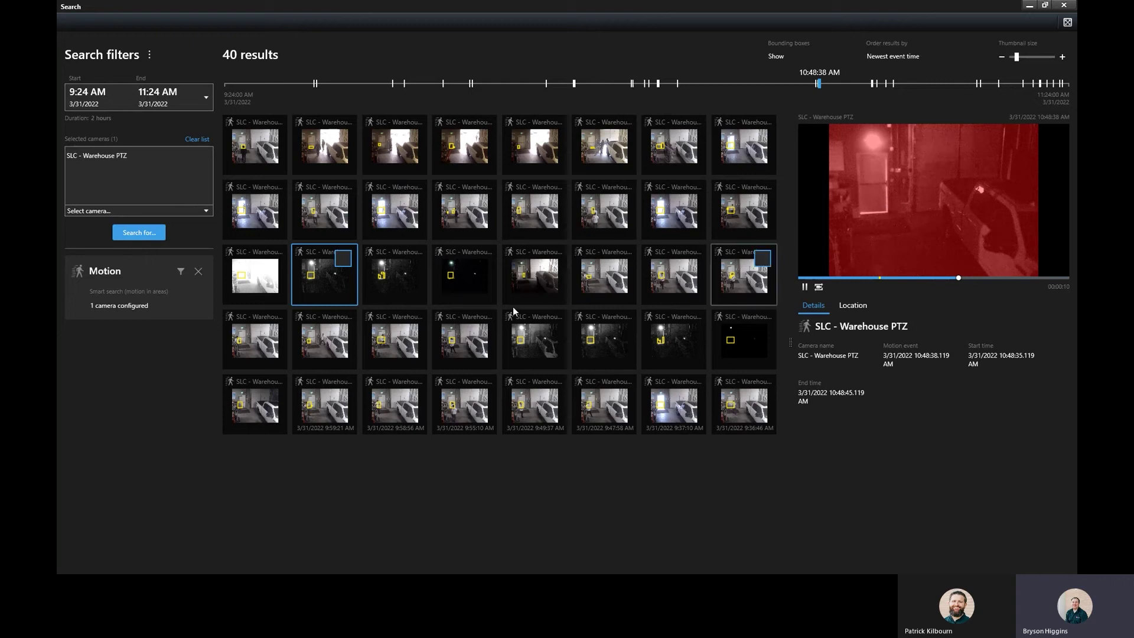
click(257, 148)
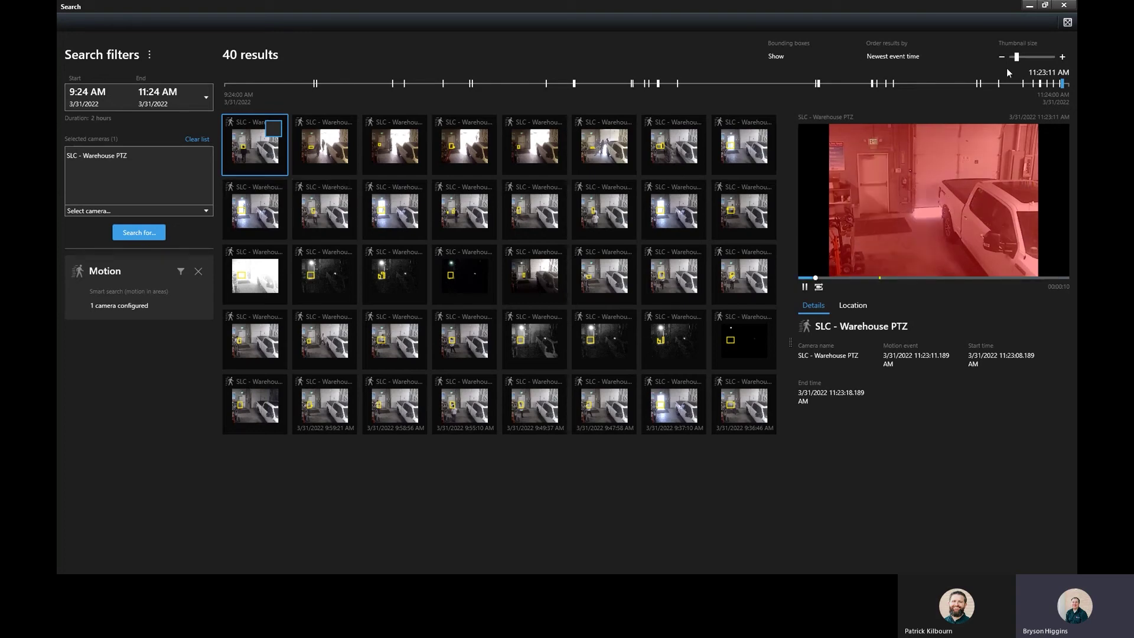
Close the search window and add SLC - Warehouse PTZ to the Search workspace cameras.
click(1070, 5)
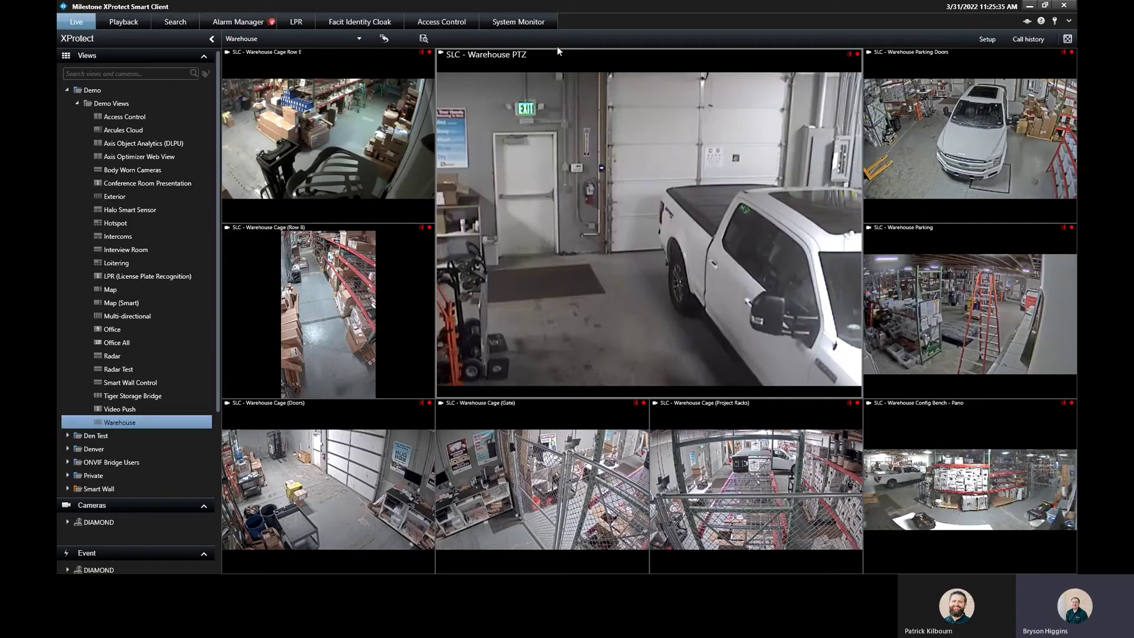
click(186, 26)
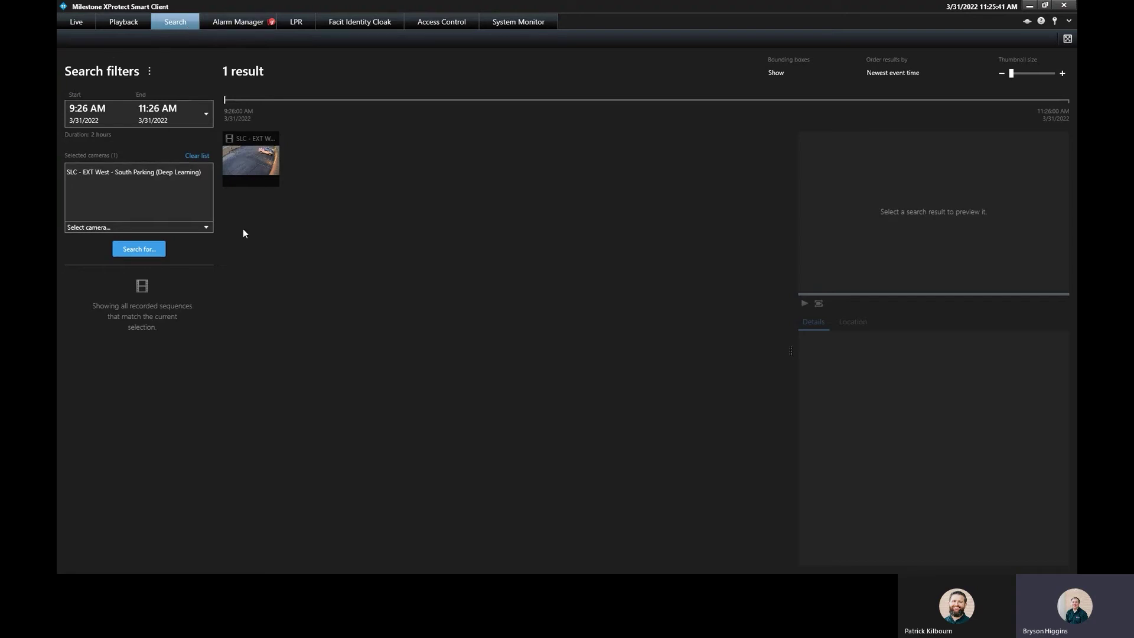
click(112, 228)
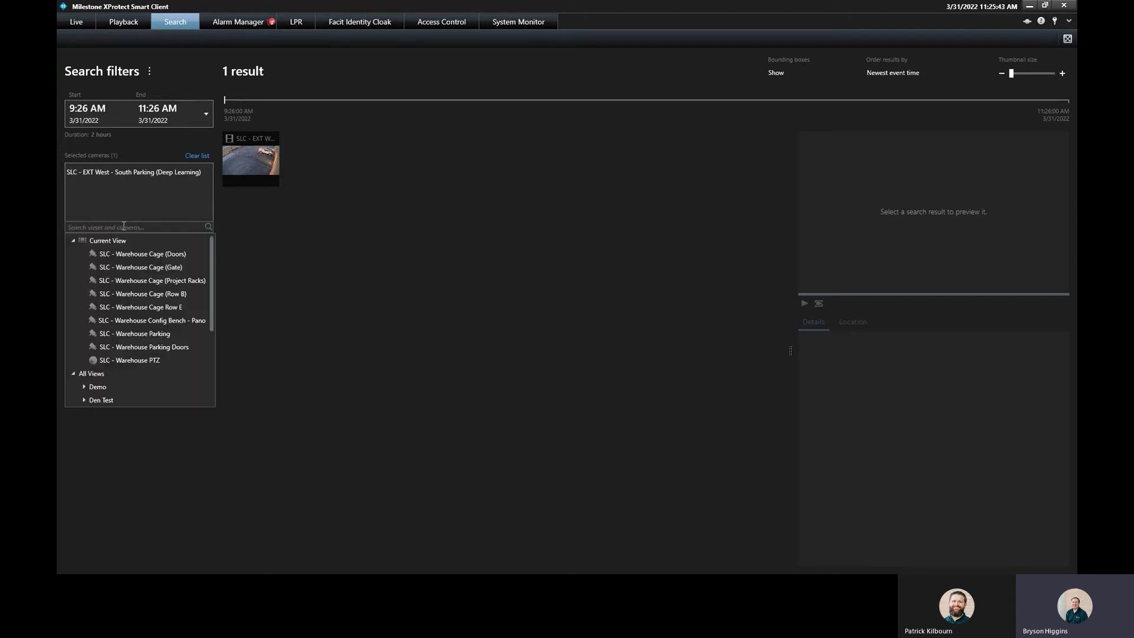
click(146, 361)
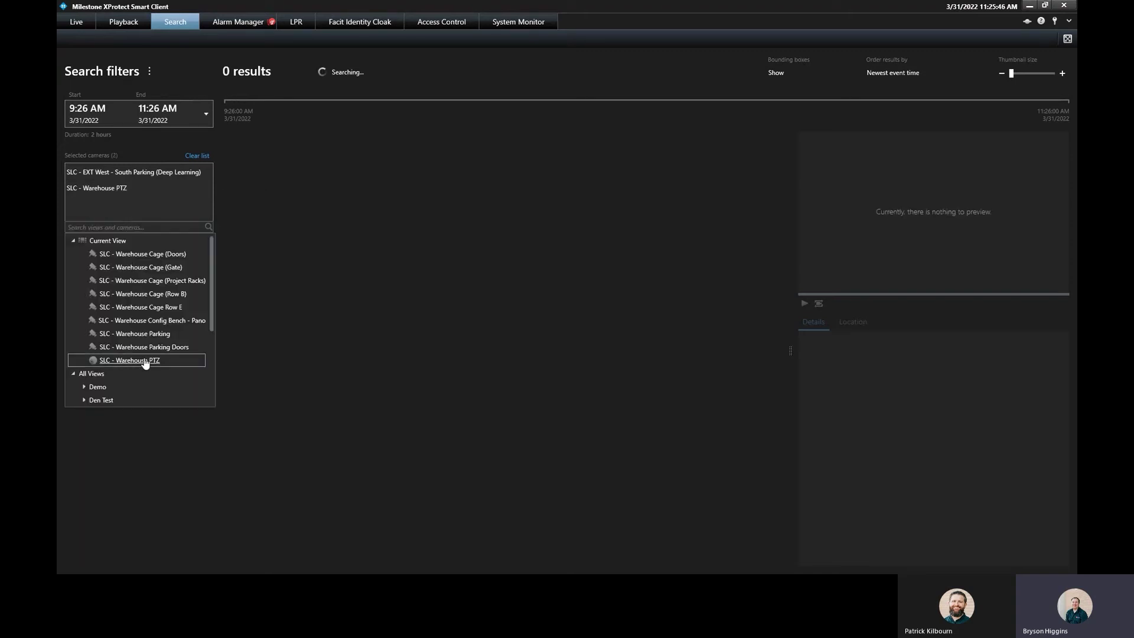
click(267, 226)
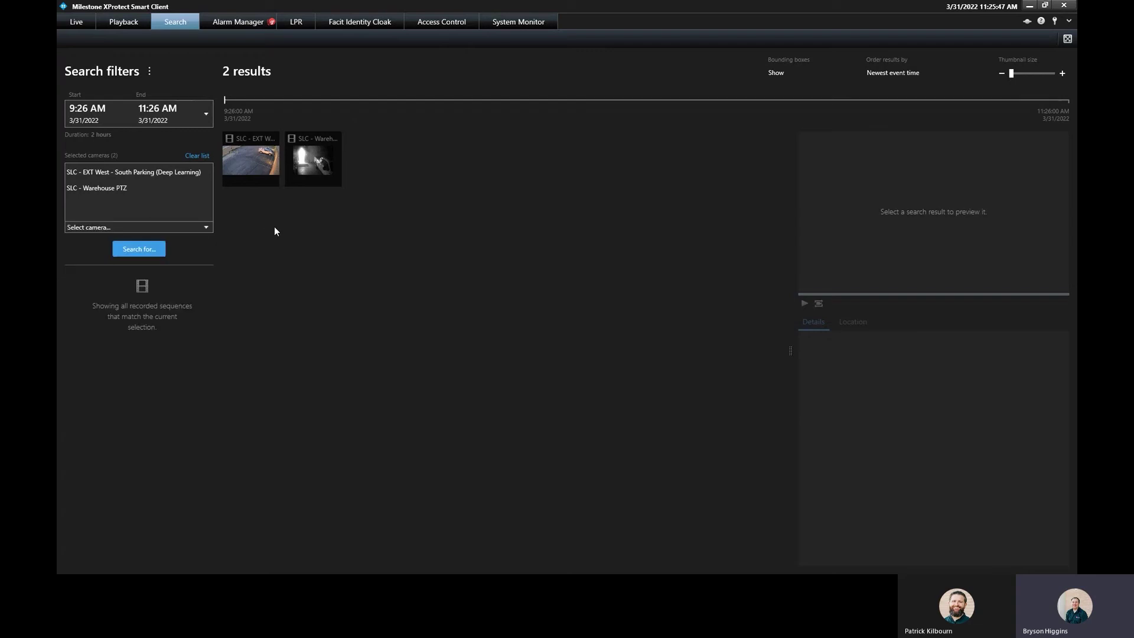
Start a new Motion search across the South Parking and Warehouse PTZ cameras.
click(142, 247)
click(253, 336)
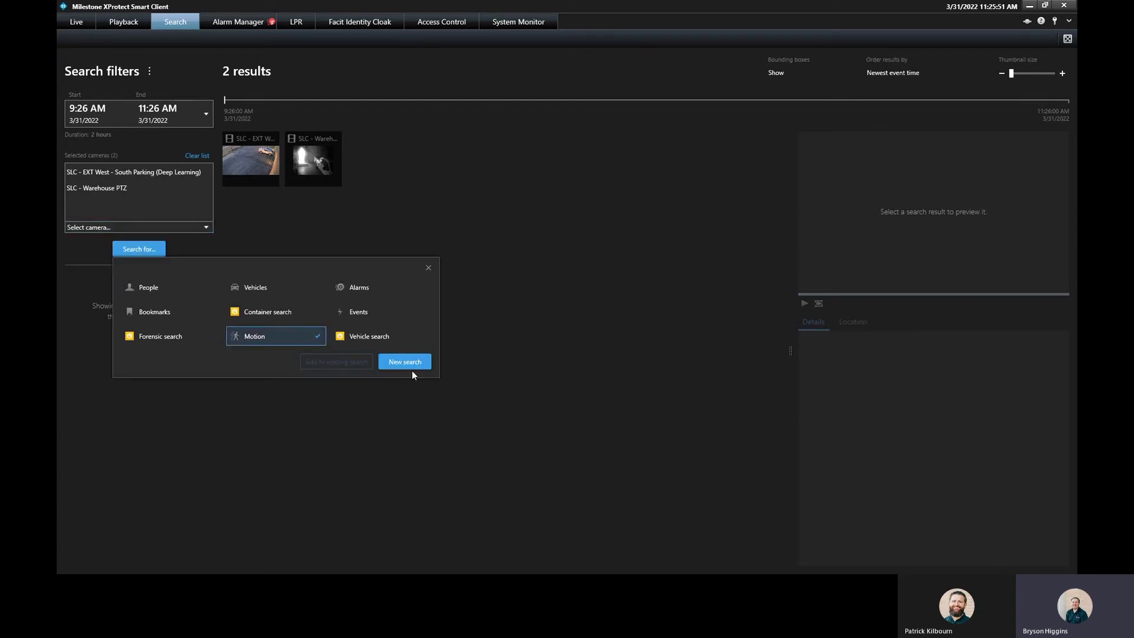
click(412, 368)
Mark a motion area cell on the EXT West parking and Warehouse PTZ previews, yielding 27 results.
click(132, 324)
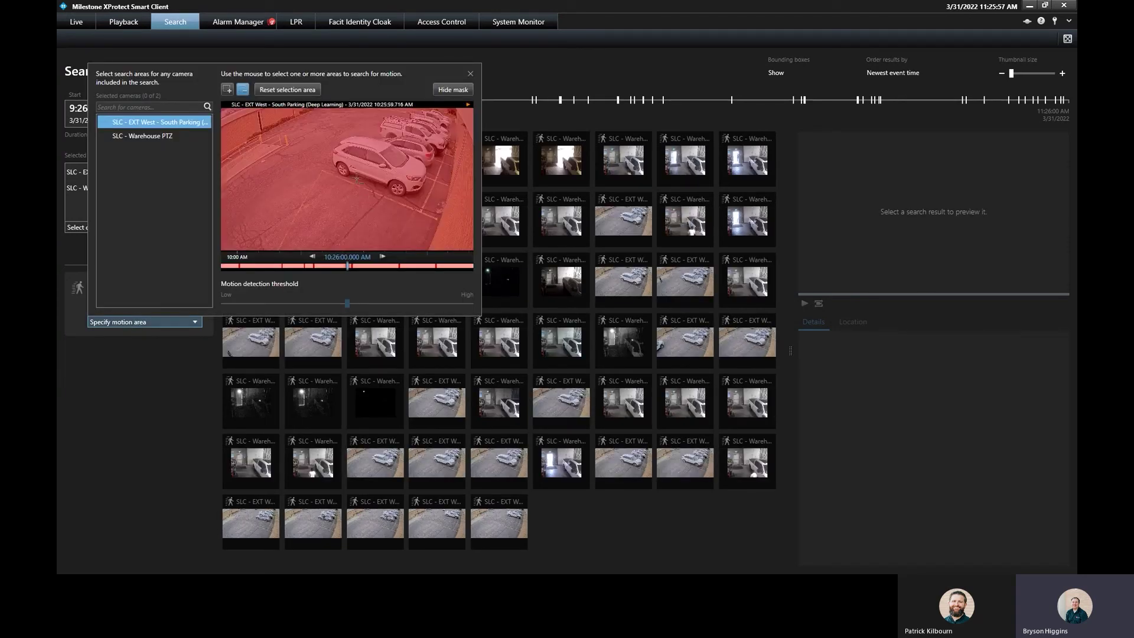
click(439, 190)
click(132, 137)
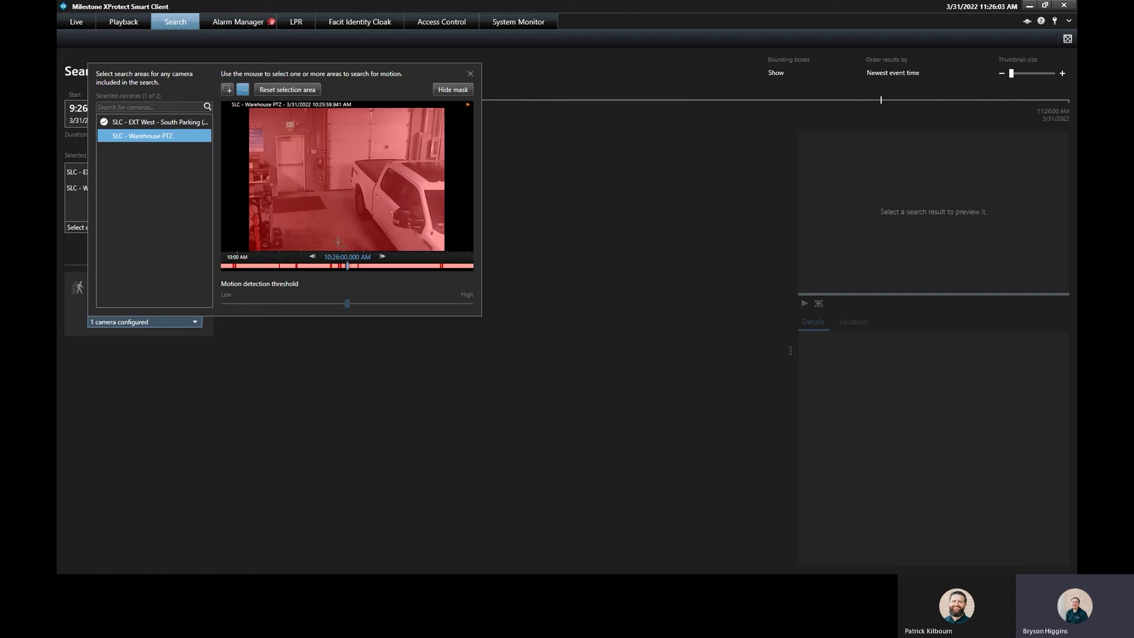
click(339, 173)
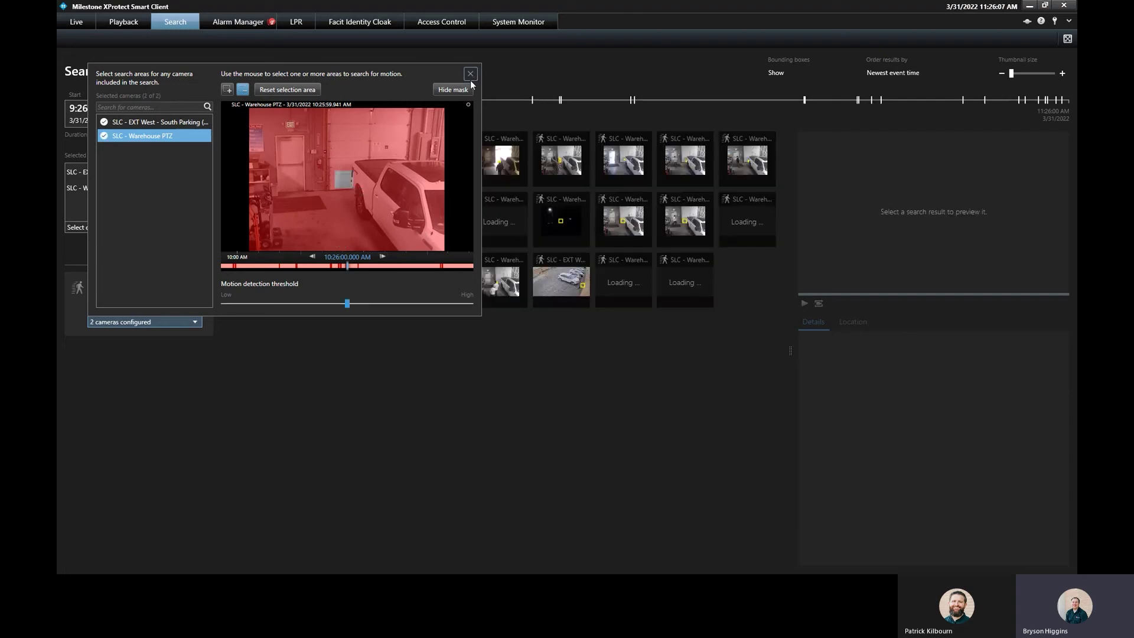
drag(453, 90, 462, 92)
click(171, 123)
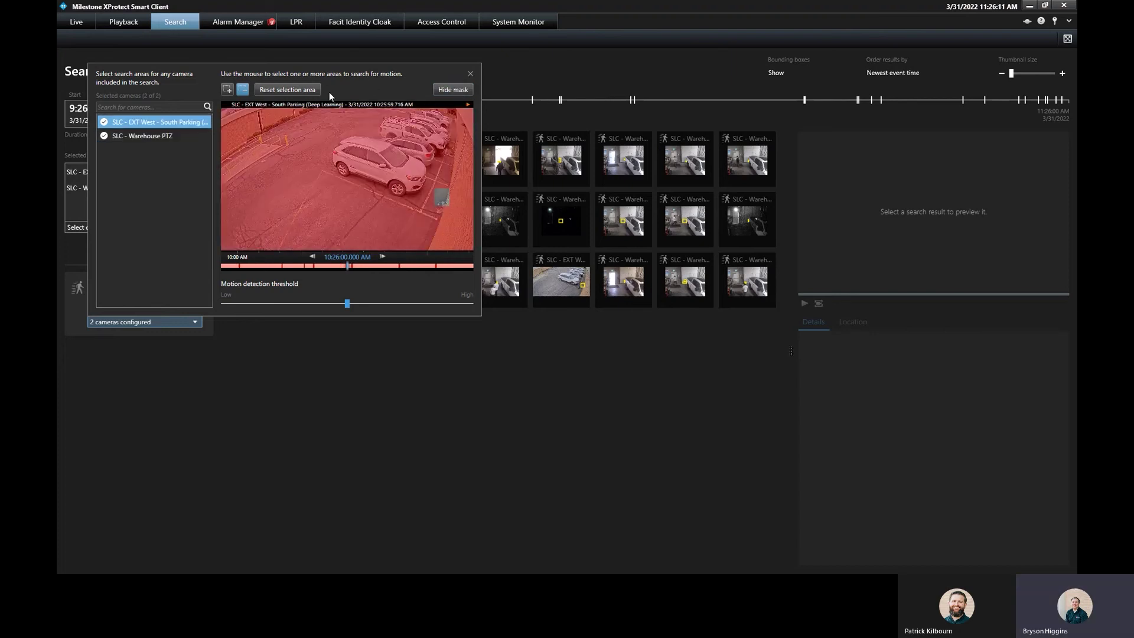
click(470, 75)
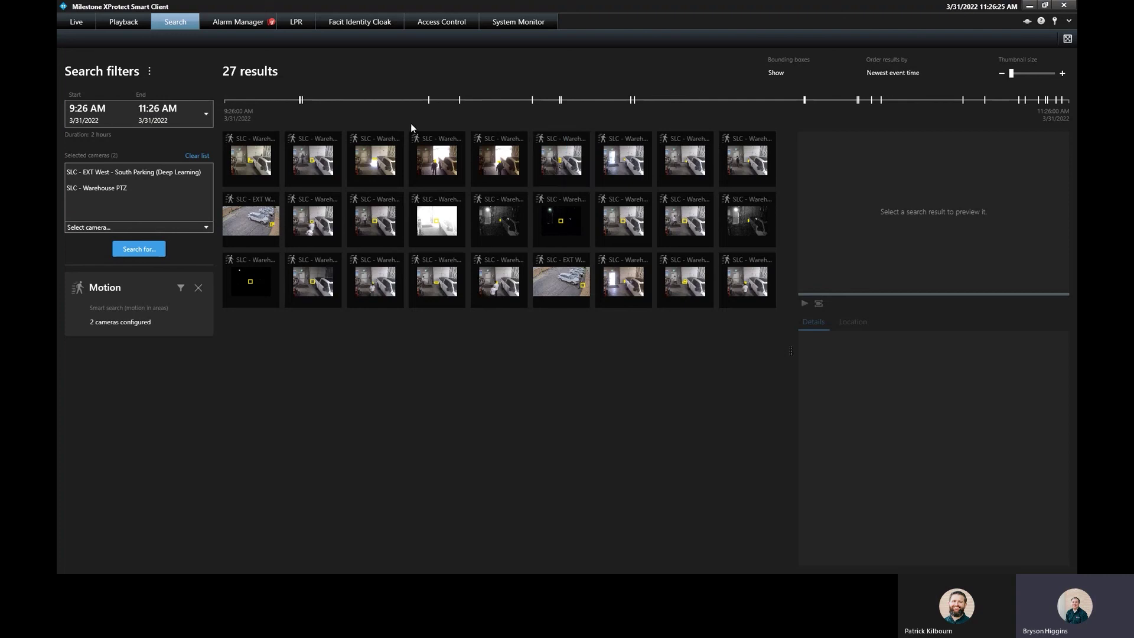
mouse_move(631, 150)
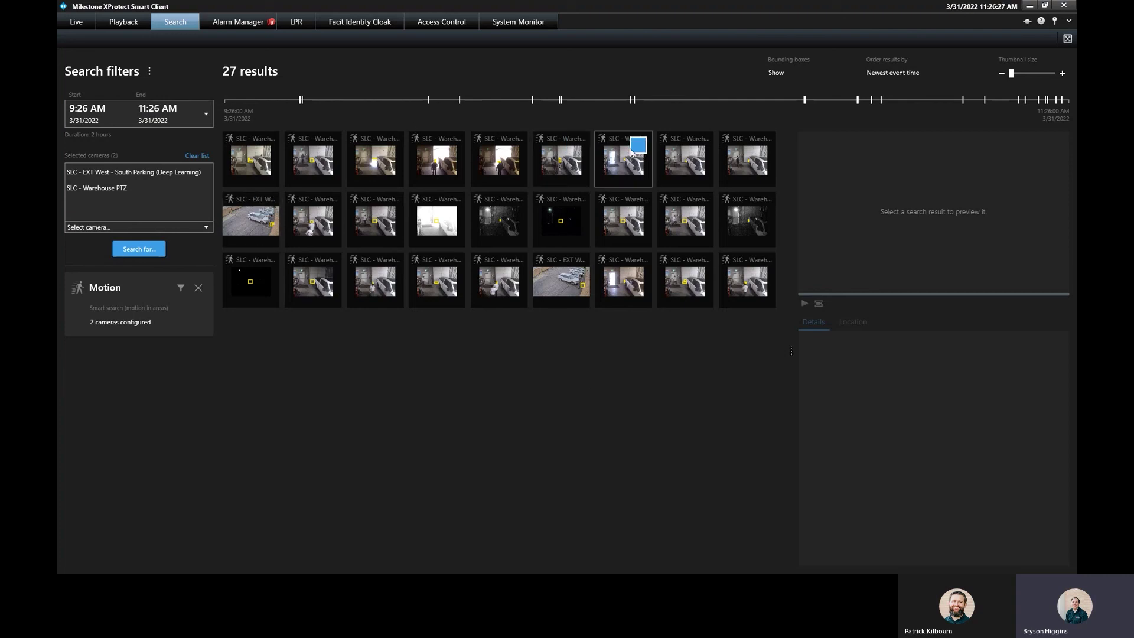